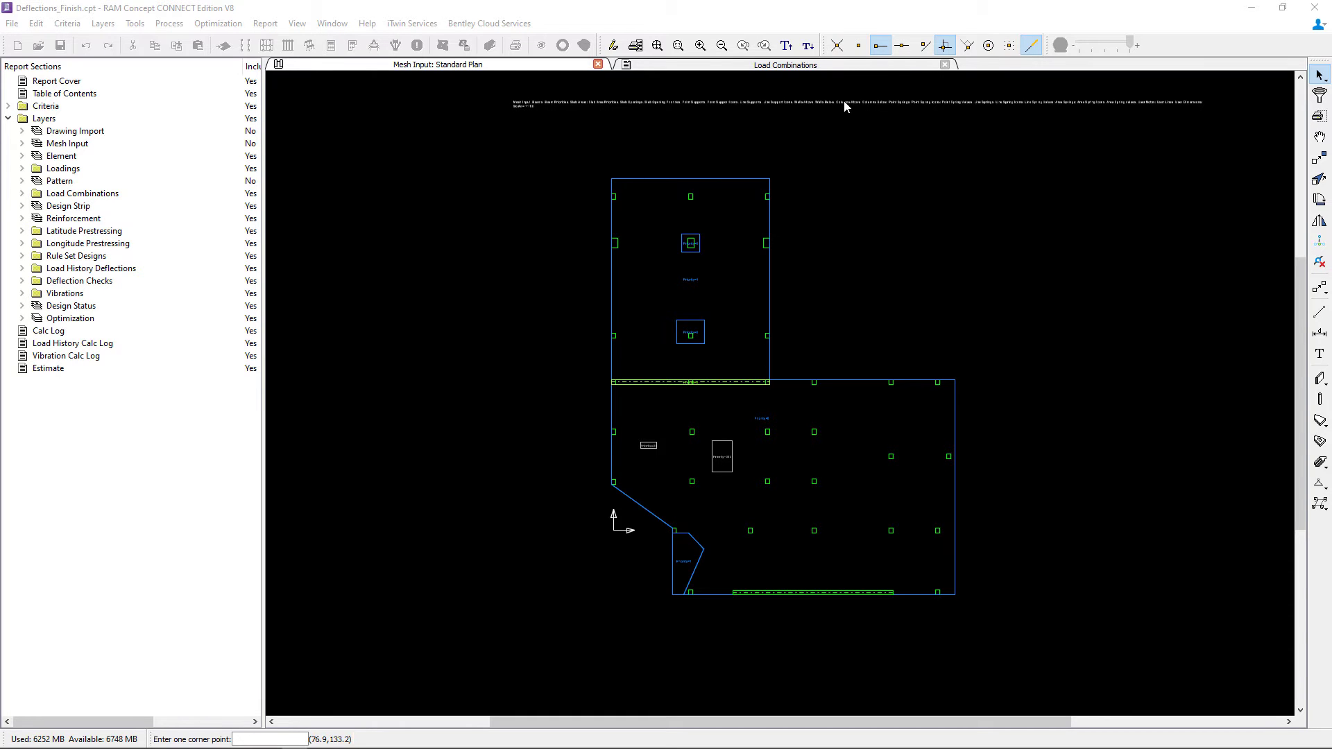
- Bring up the Load Combinations sheet with its service and factored combinations
{"action": "left_click", "coordinate": [837, 65]}
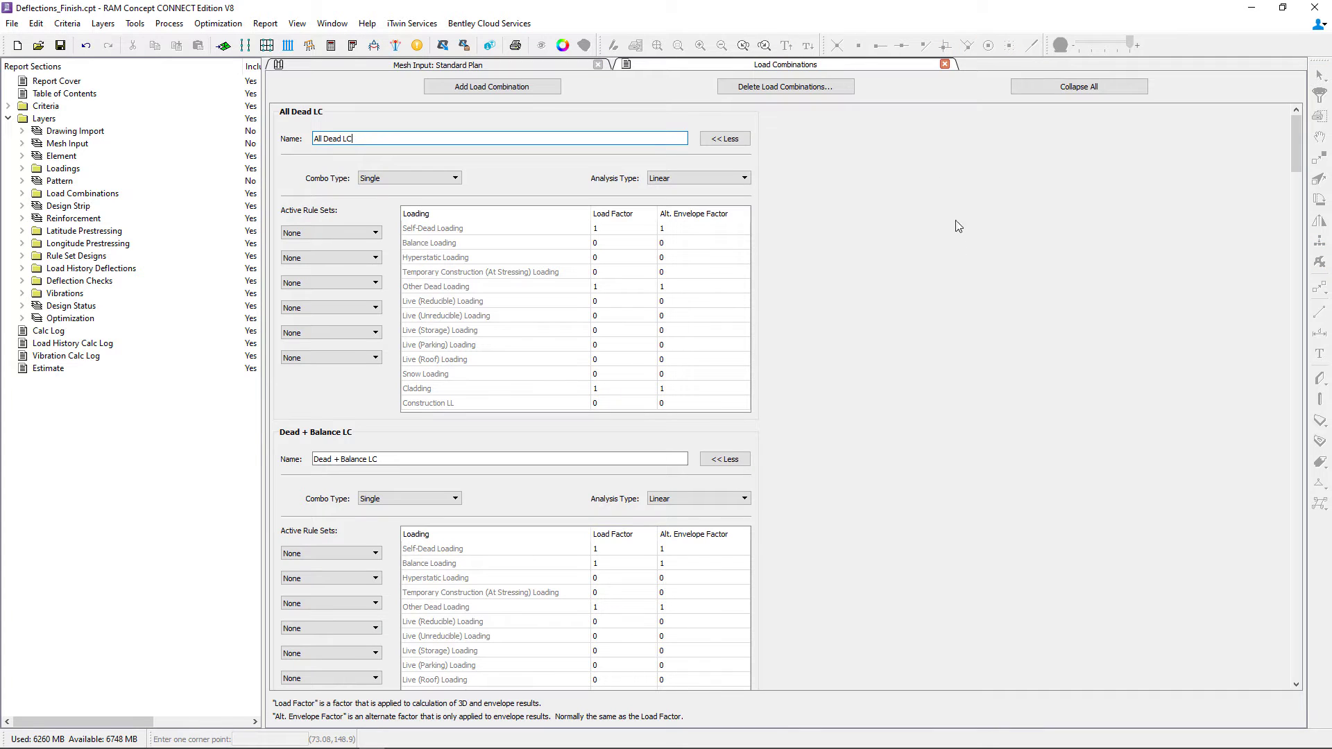
{"action": "scroll", "coordinate": [963, 289], "scroll_direction": "down", "scroll_amount": 3}
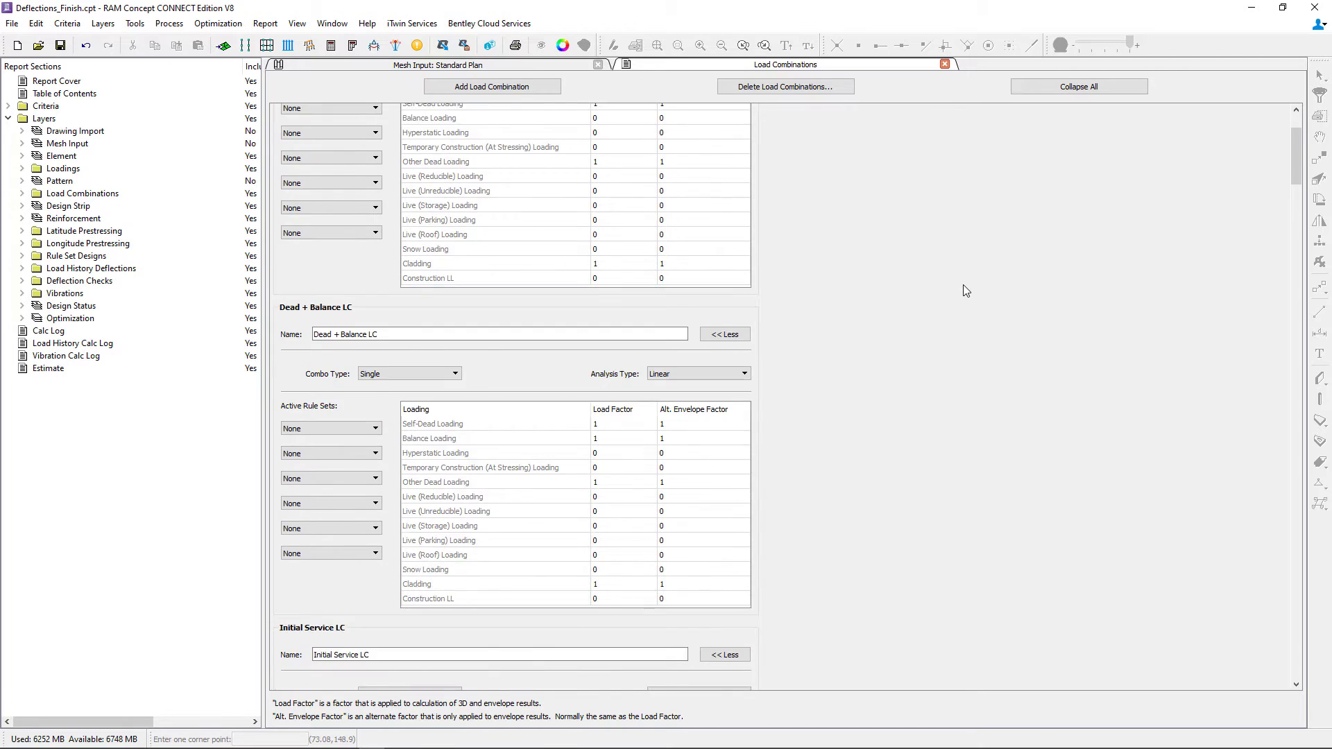
{"action": "scroll", "coordinate": [964, 290], "scroll_direction": "down", "scroll_amount": 2}
{"action": "scroll", "coordinate": [966, 290], "scroll_direction": "down", "scroll_amount": 3}
{"action": "scroll", "coordinate": [968, 289], "scroll_direction": "down", "scroll_amount": 2}
{"action": "scroll", "coordinate": [971, 284], "scroll_direction": "down", "scroll_amount": 3}
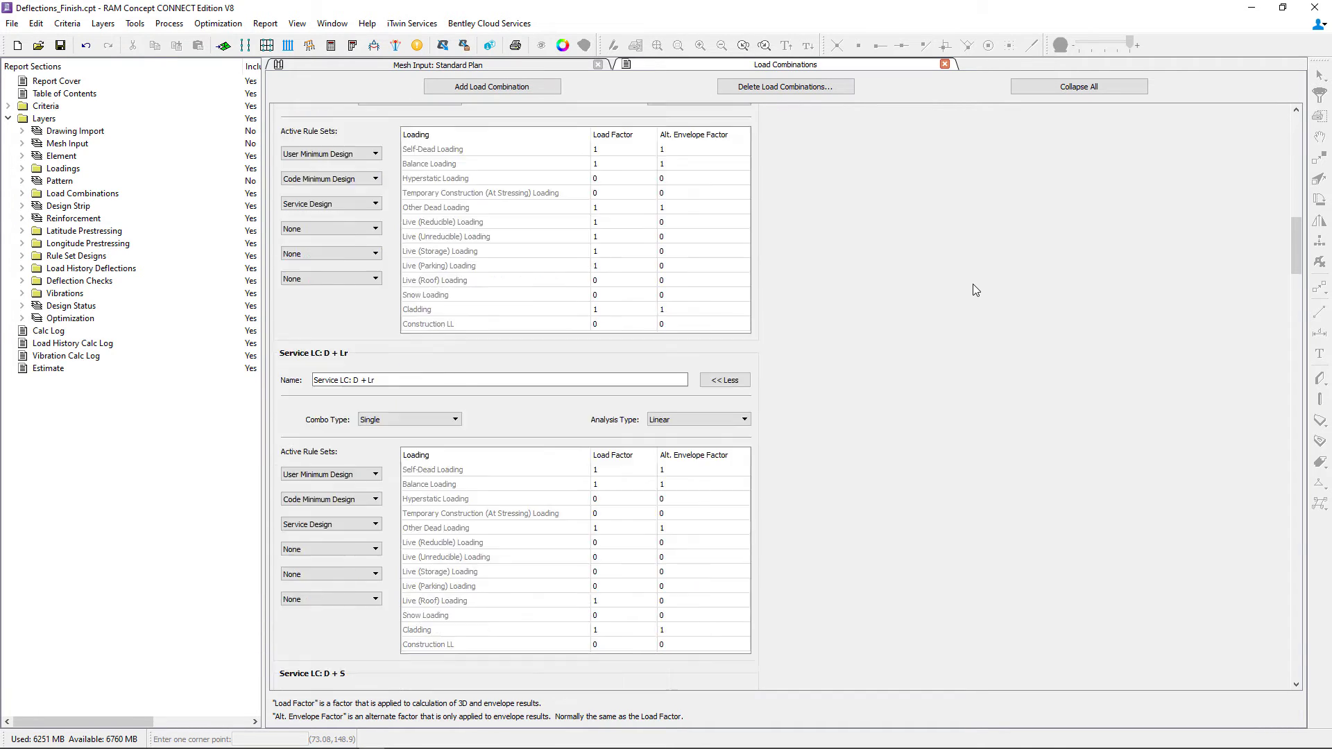
{"action": "scroll", "coordinate": [972, 283], "scroll_direction": "down", "scroll_amount": 3}
{"action": "scroll", "coordinate": [975, 281], "scroll_direction": "down", "scroll_amount": 3}
{"action": "scroll", "coordinate": [979, 282], "scroll_direction": "down", "scroll_amount": 2}
{"action": "scroll", "coordinate": [979, 287], "scroll_direction": "down", "scroll_amount": 3}
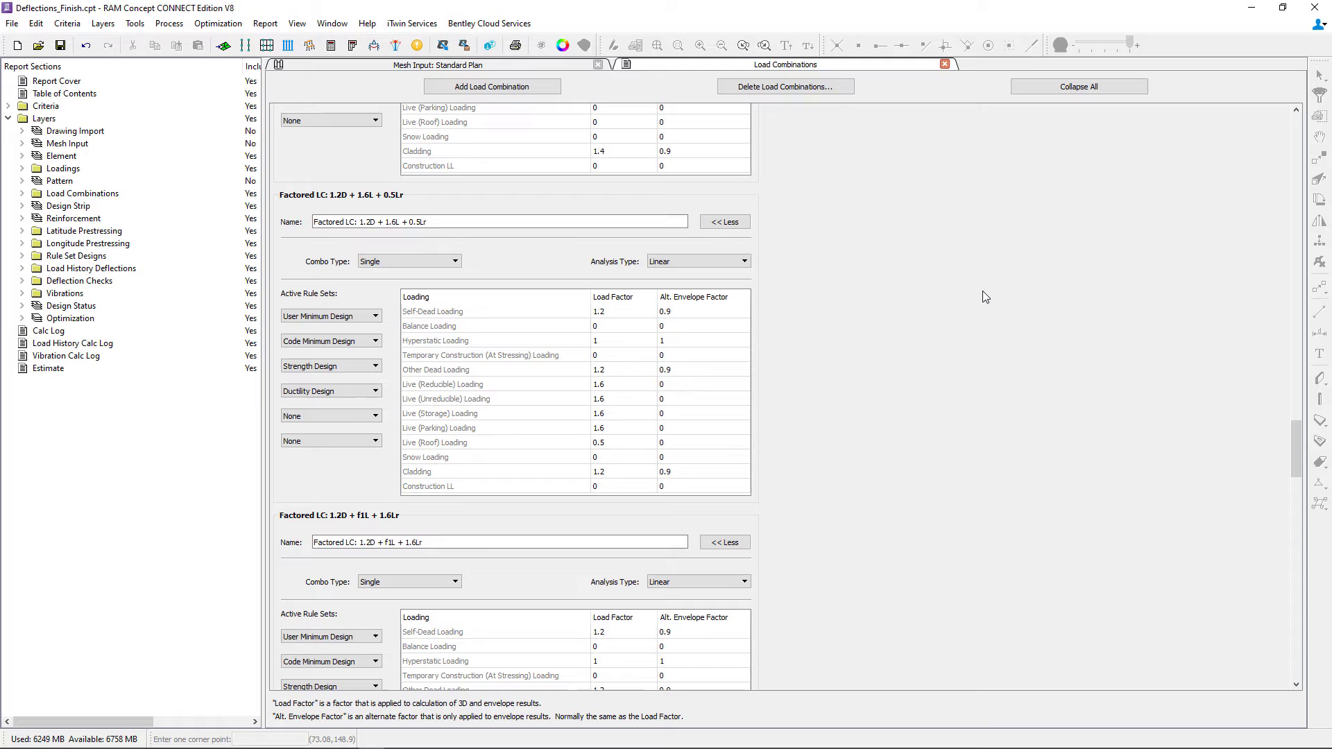
{"action": "scroll", "coordinate": [983, 291], "scroll_direction": "down", "scroll_amount": 2}
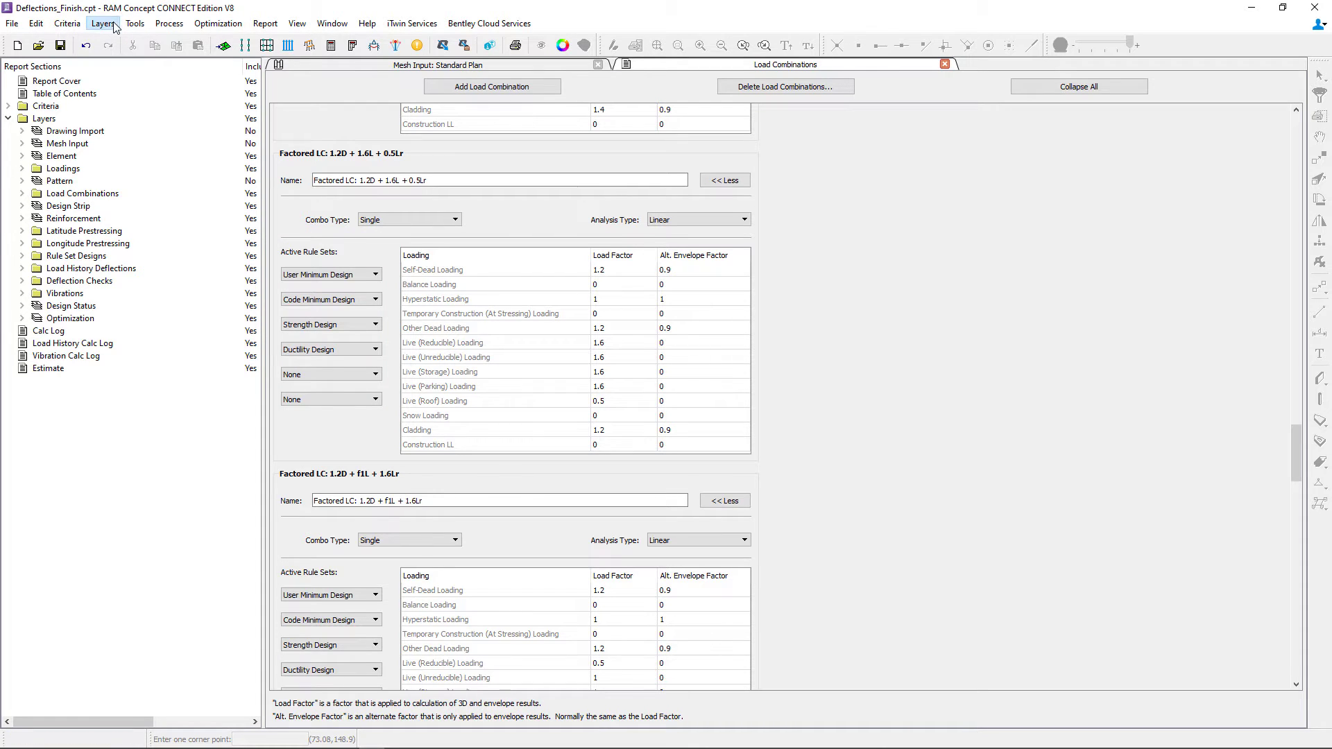
- Open the Strength Design Max Mx plan from the Layers list
{"action": "left_click", "coordinate": [105, 23]}
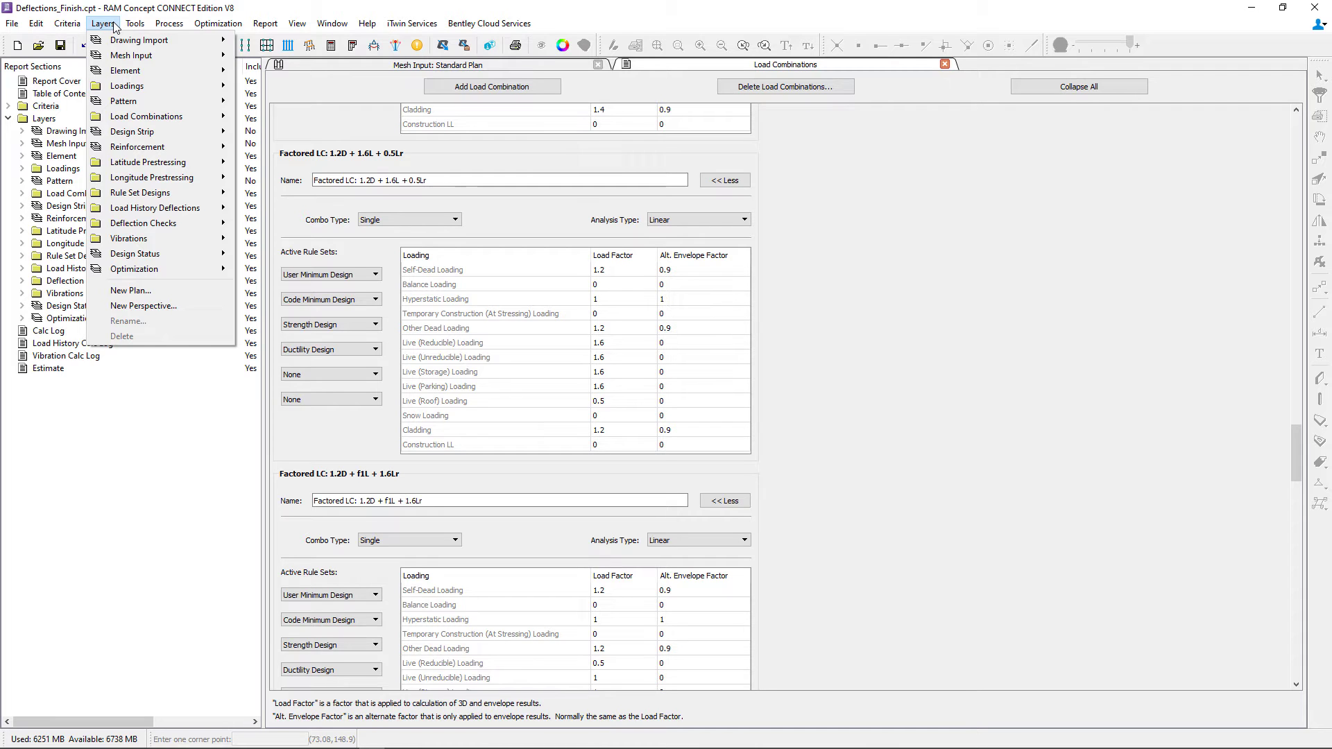
{"action": "mouse_move", "coordinate": [140, 193]}
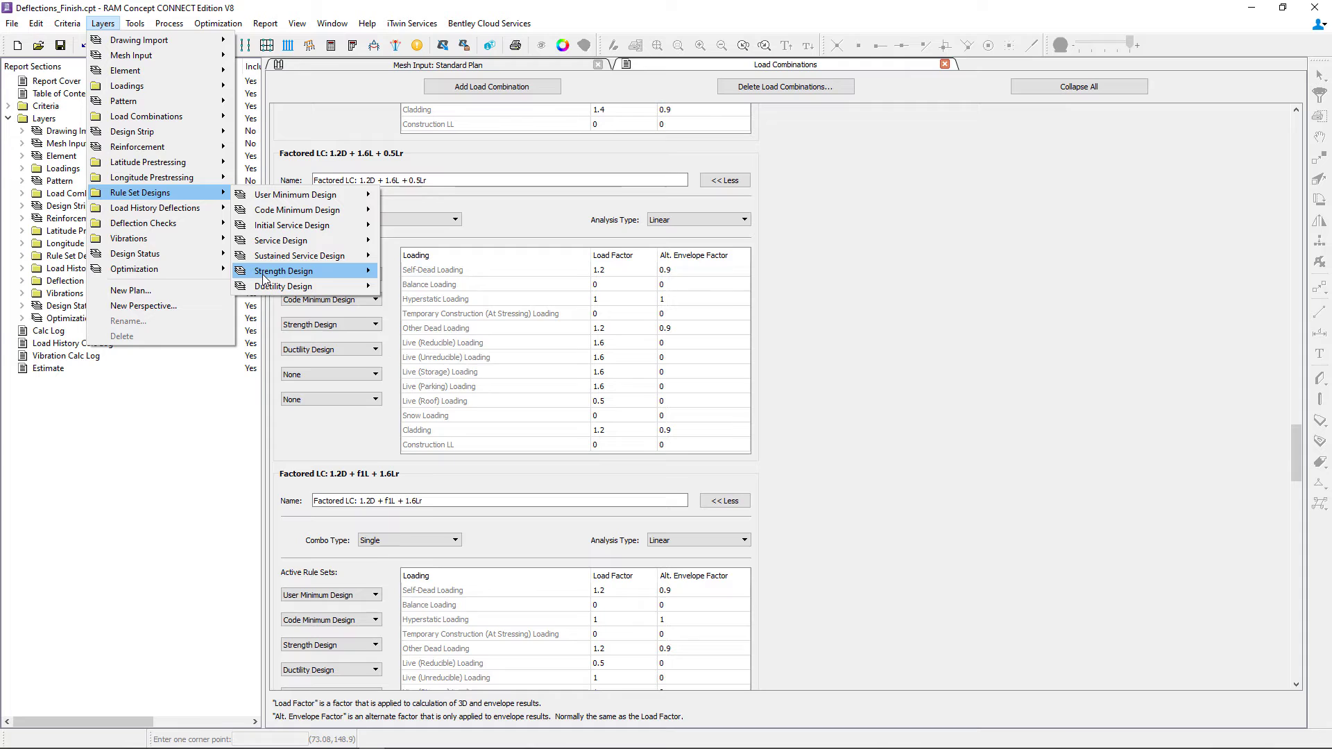
{"action": "mouse_move", "coordinate": [284, 271]}
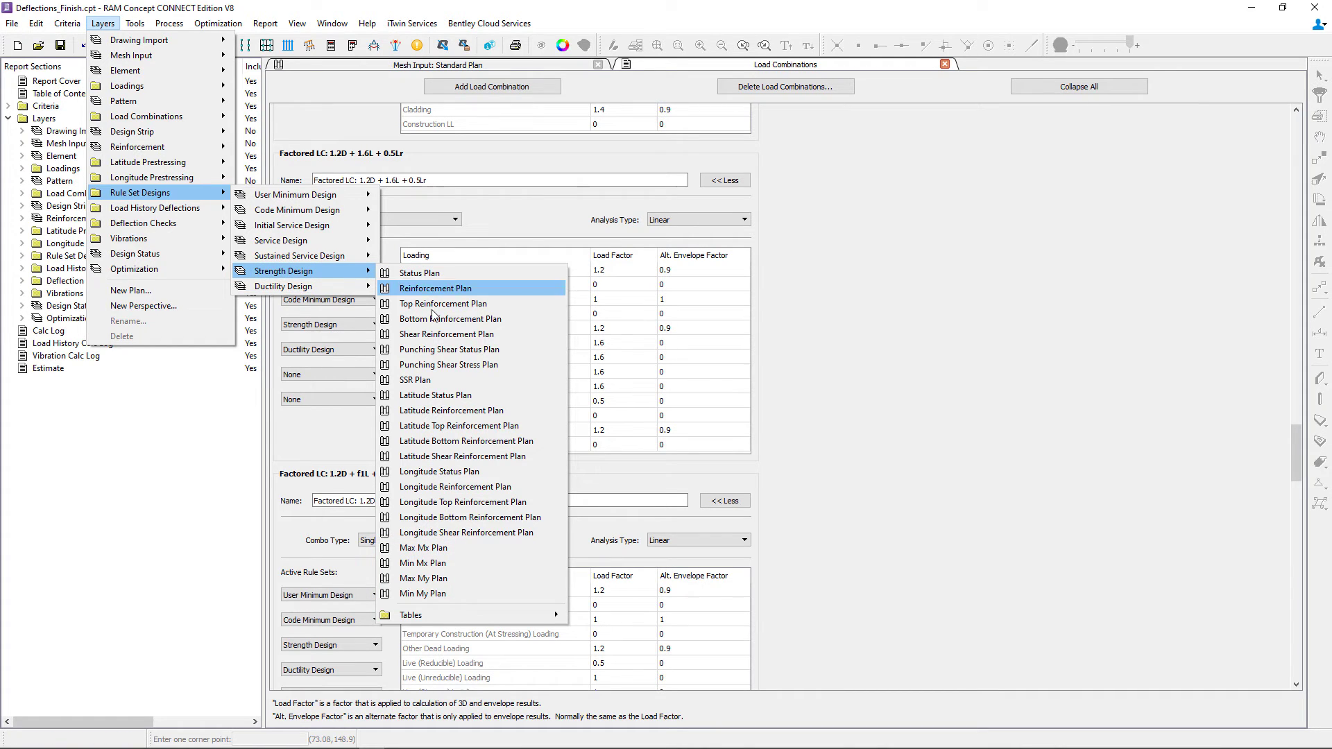
{"action": "left_click", "coordinate": [423, 548]}
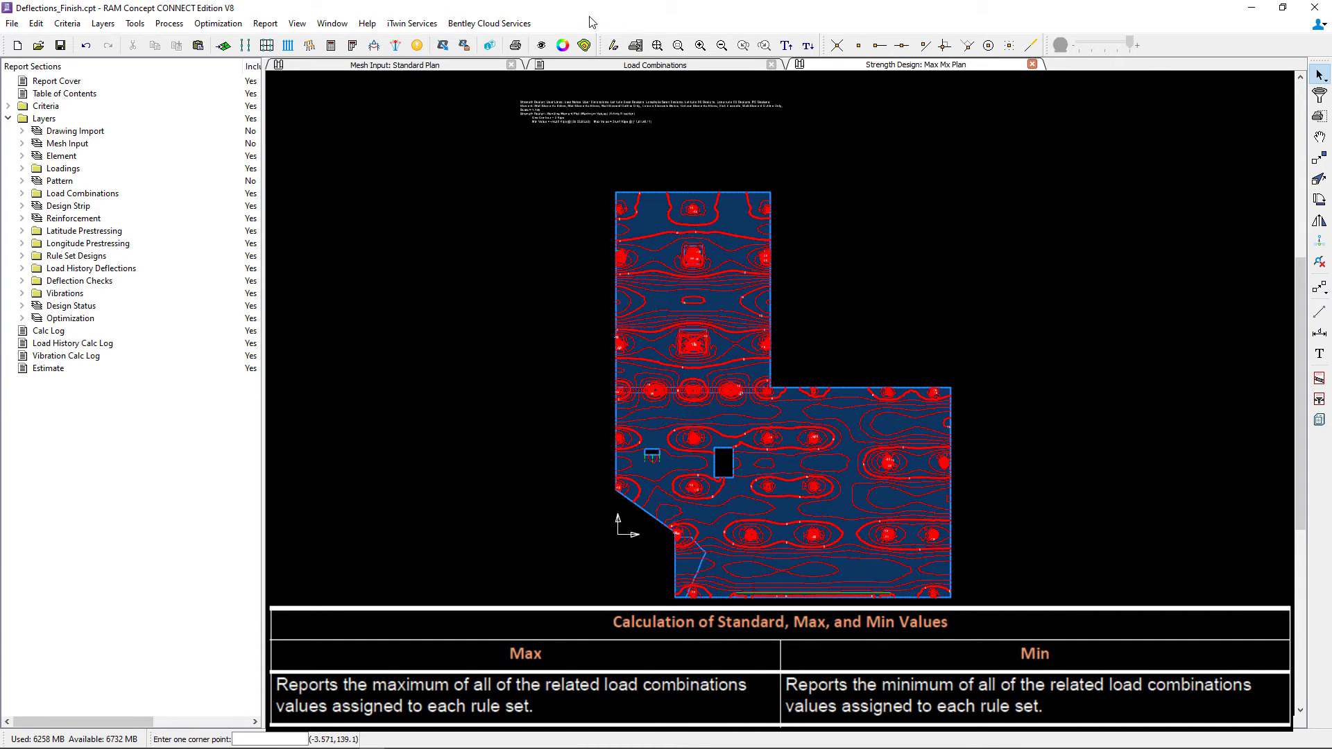
- Switch the Max Mx plan's plot type to Color Contour
{"action": "left_click", "coordinate": [584, 45]}
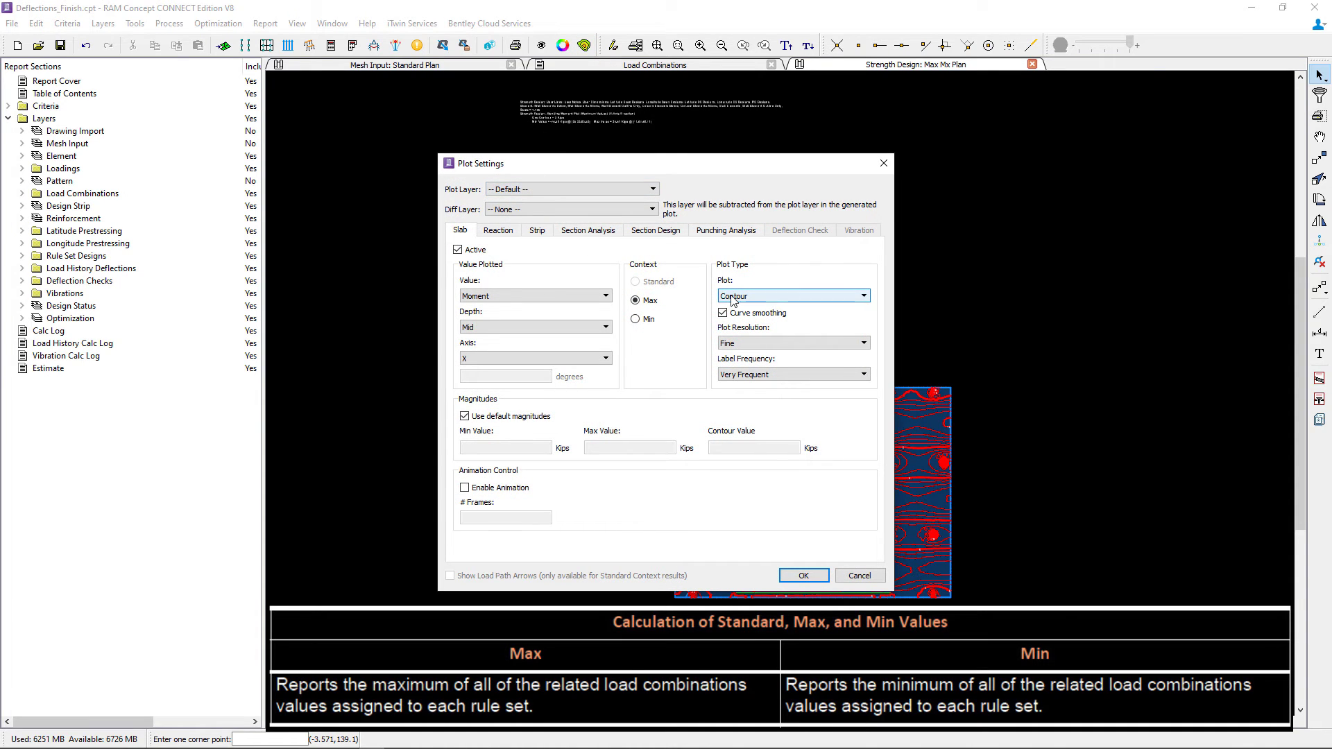
{"action": "left_click", "coordinate": [791, 295]}
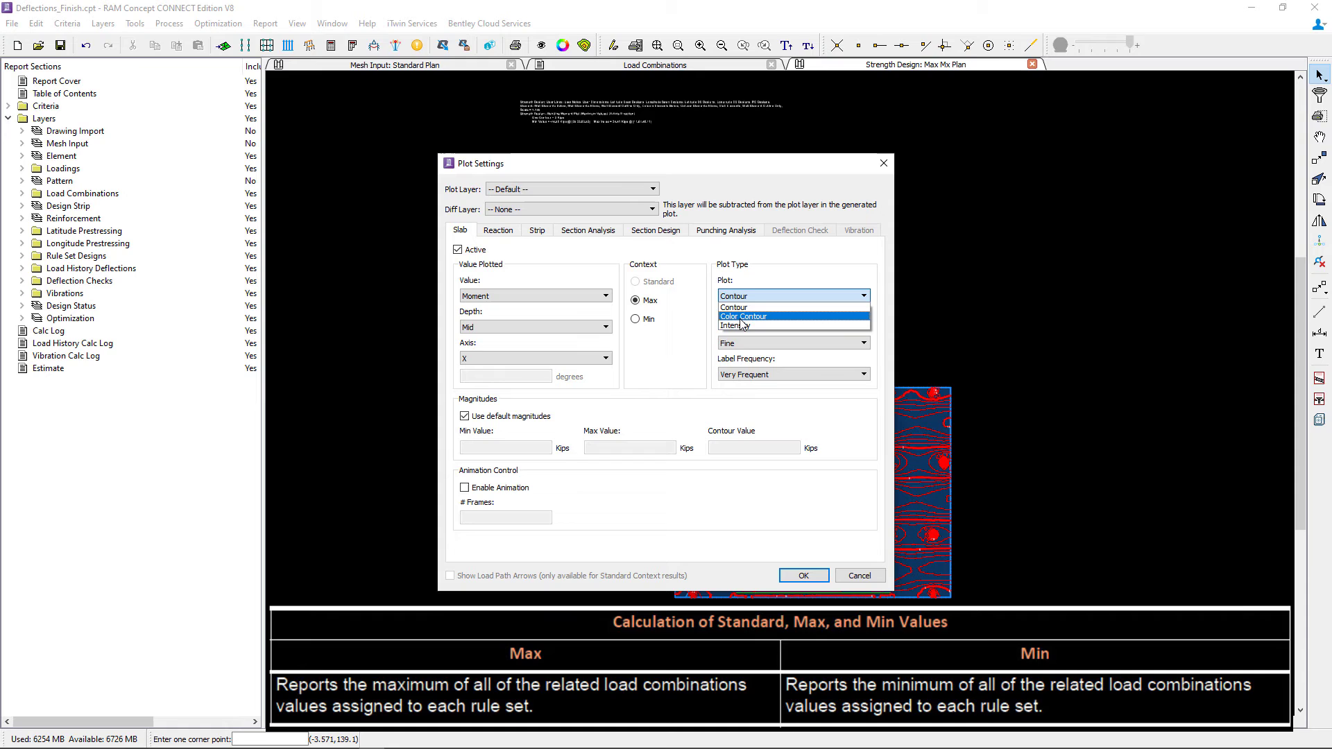
{"action": "left_click", "coordinate": [743, 316]}
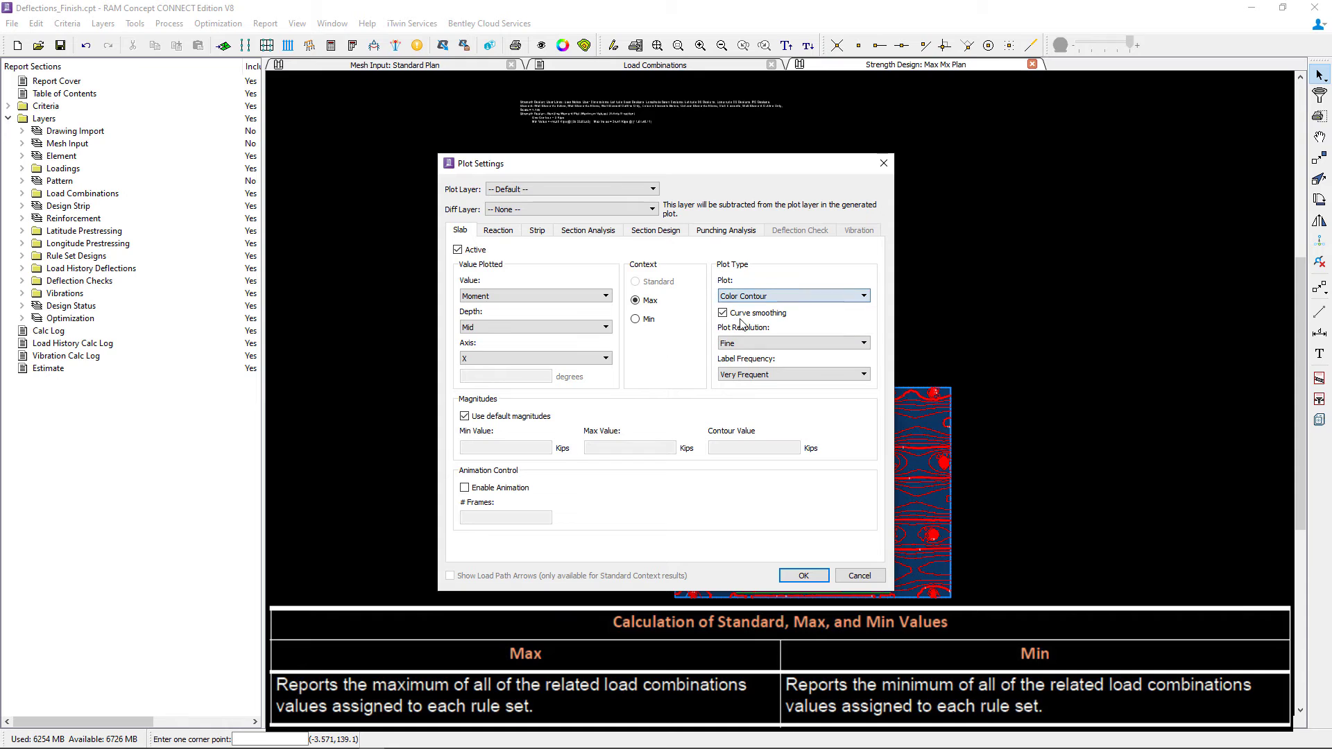
{"action": "left_click", "coordinate": [803, 576]}
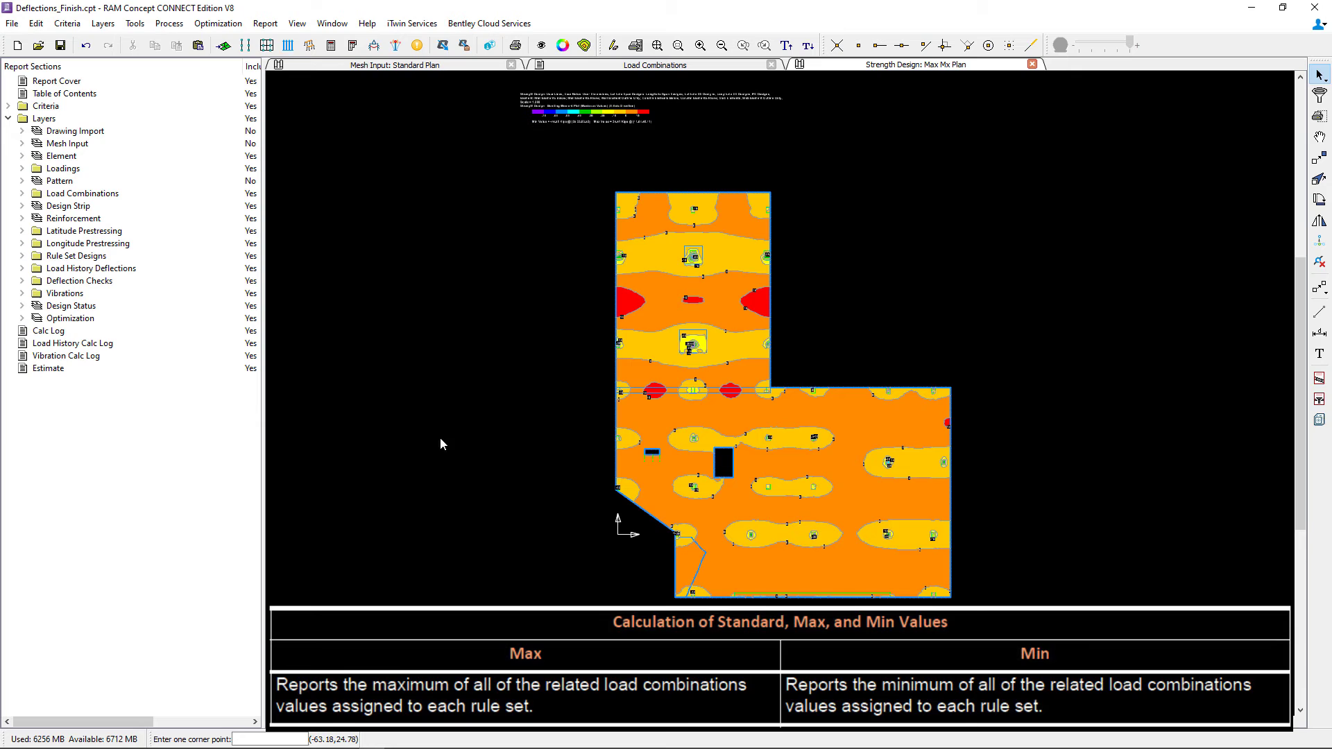
- Open the Strength Design Min Mx plan from the Layers list
{"action": "left_click", "coordinate": [104, 22]}
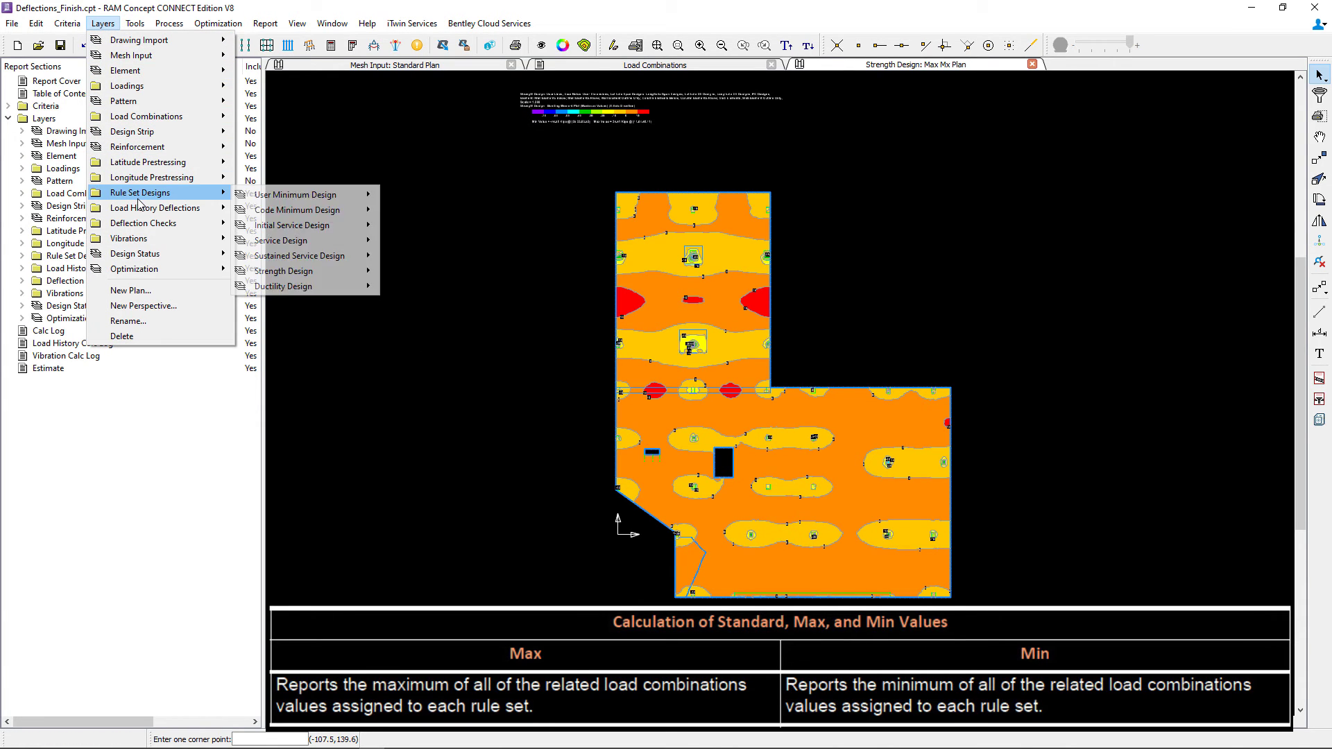
{"action": "mouse_move", "coordinate": [283, 270]}
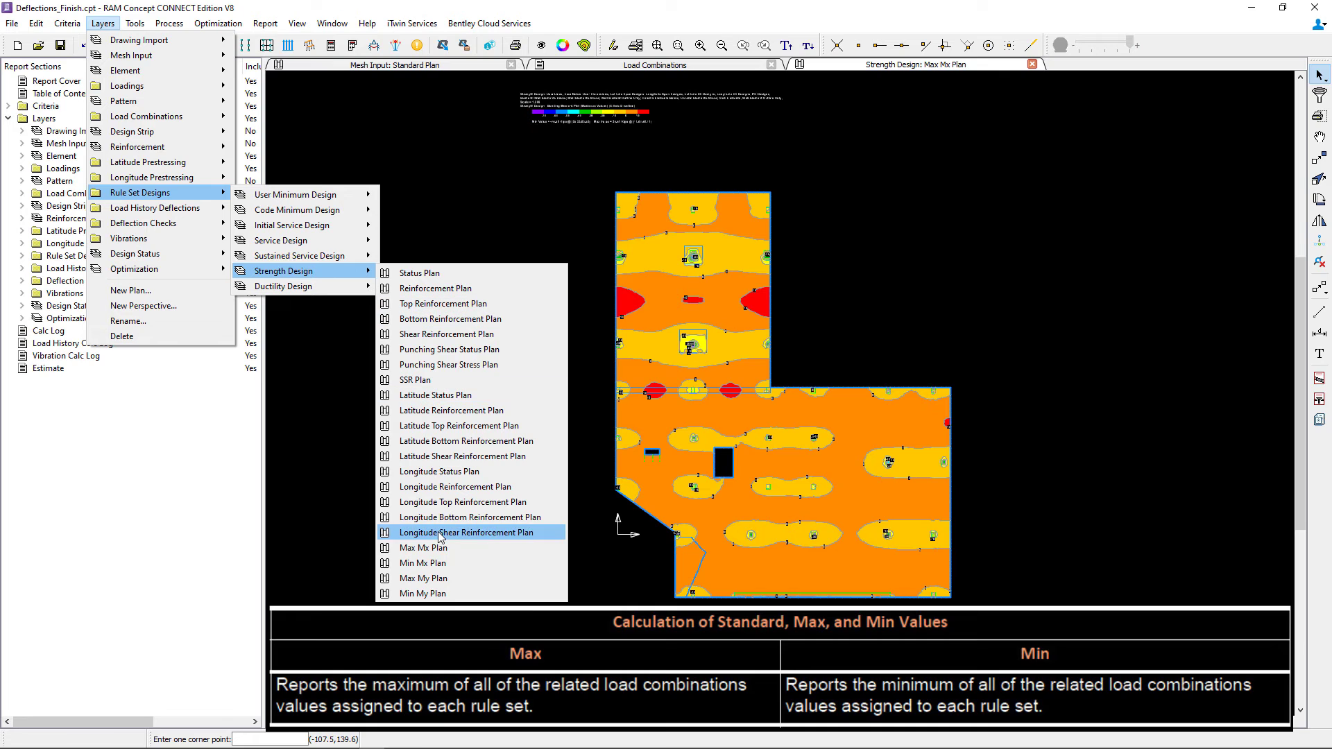
{"action": "left_click", "coordinate": [447, 565]}
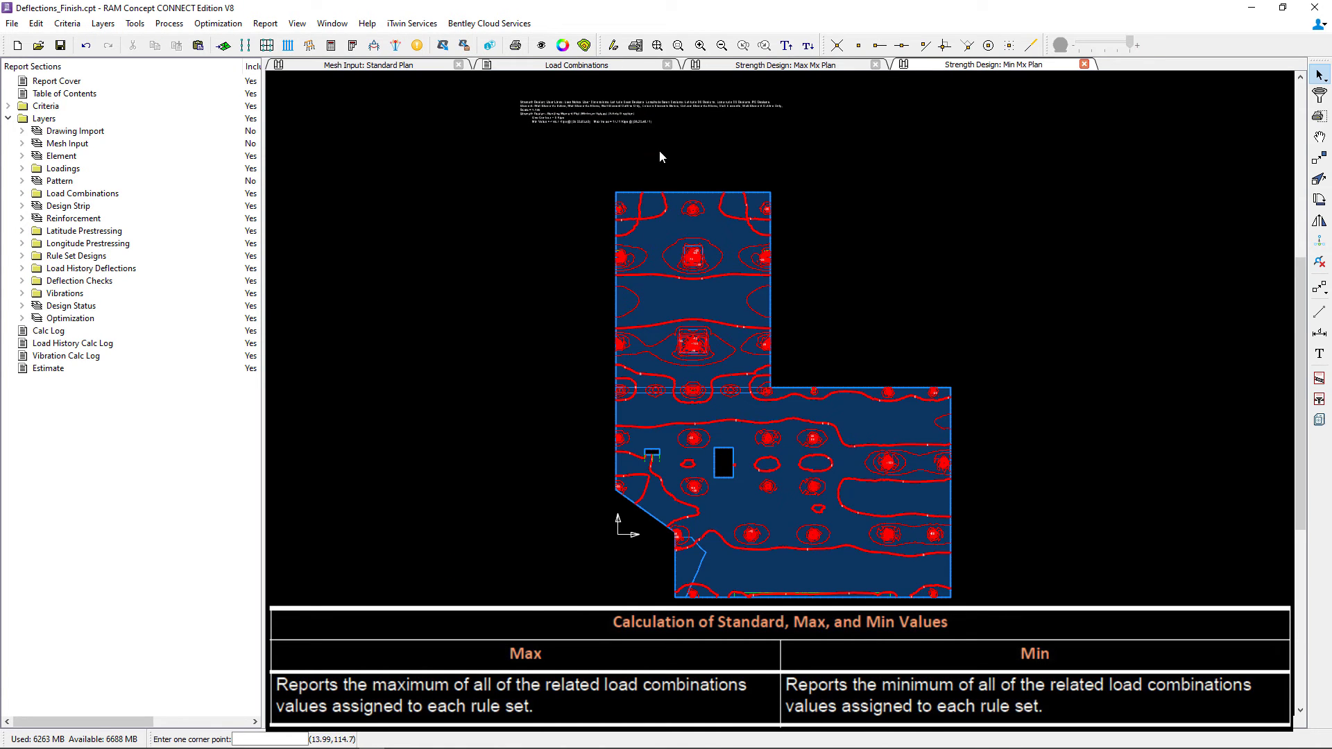
- Switch the Min Mx plan's plot type to Color Contour
{"action": "left_click", "coordinate": [585, 45]}
{"action": "left_click", "coordinate": [793, 296]}
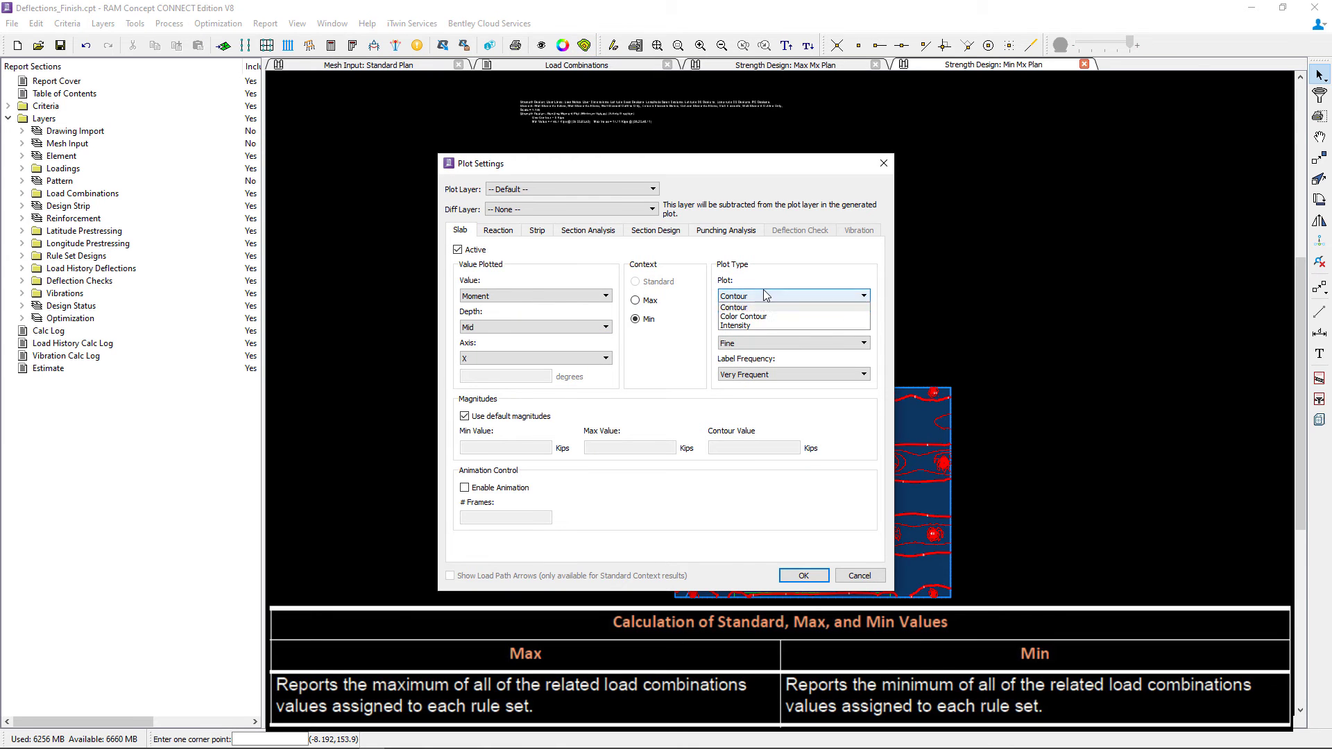
{"action": "left_click", "coordinate": [763, 317]}
{"action": "left_click", "coordinate": [803, 576]}
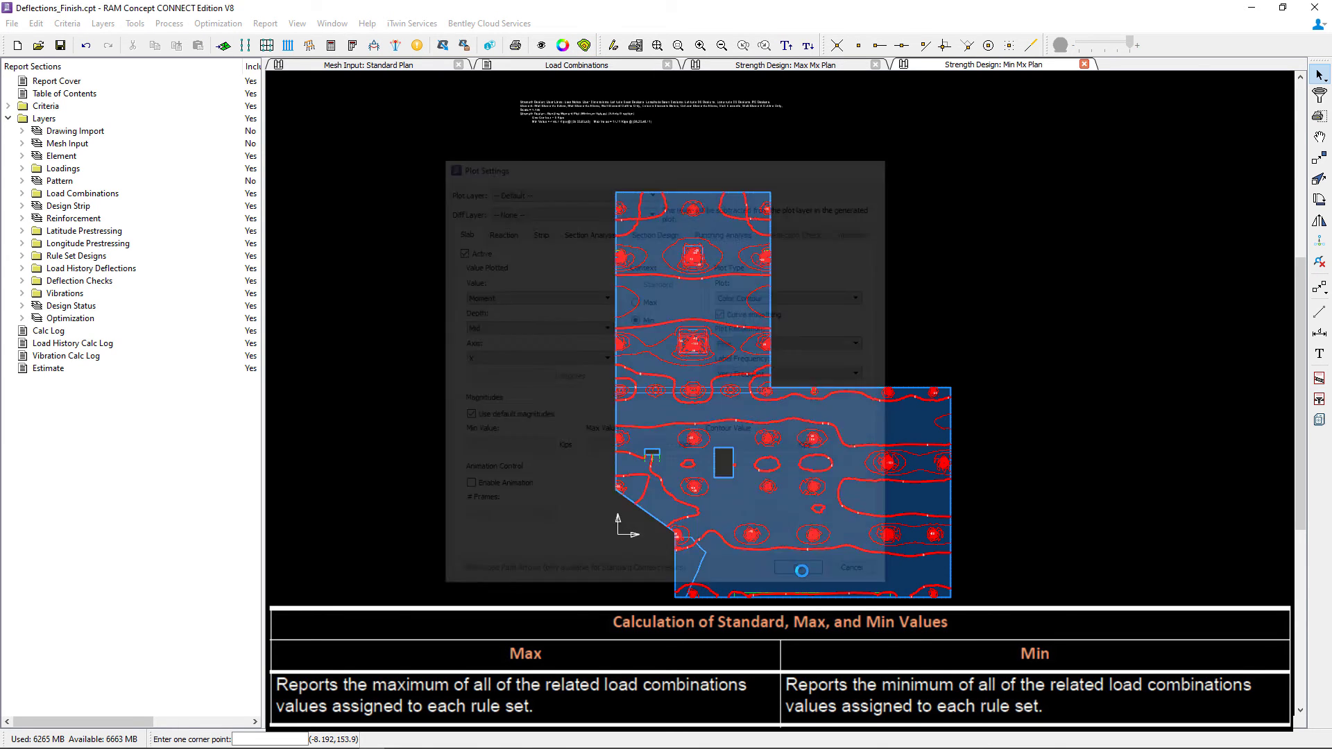